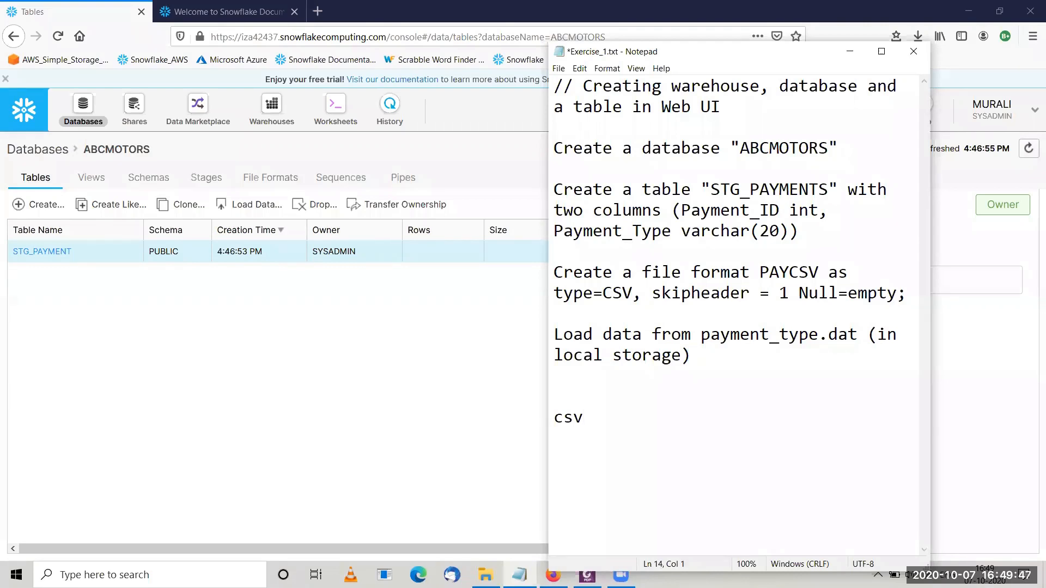
Add xml and json as separate entries below csv in the Exercise_1.txt notes.
text(xml)
key(Return)
key(Return)
text(json)
Add parquet as the entry below json in the format list.
key(Return)
key(Return)
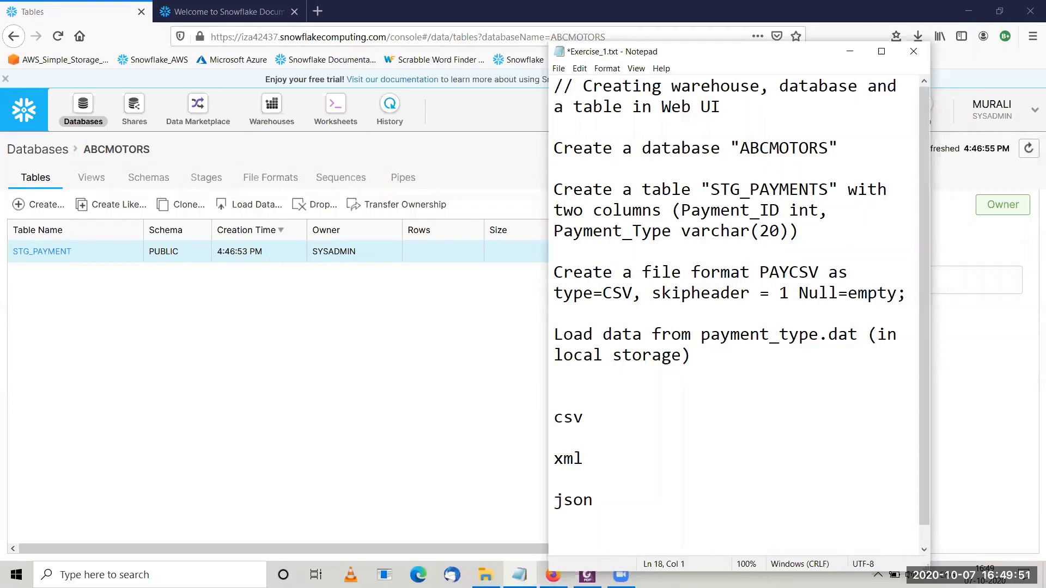
text(par)
key(Return)
key(Return)
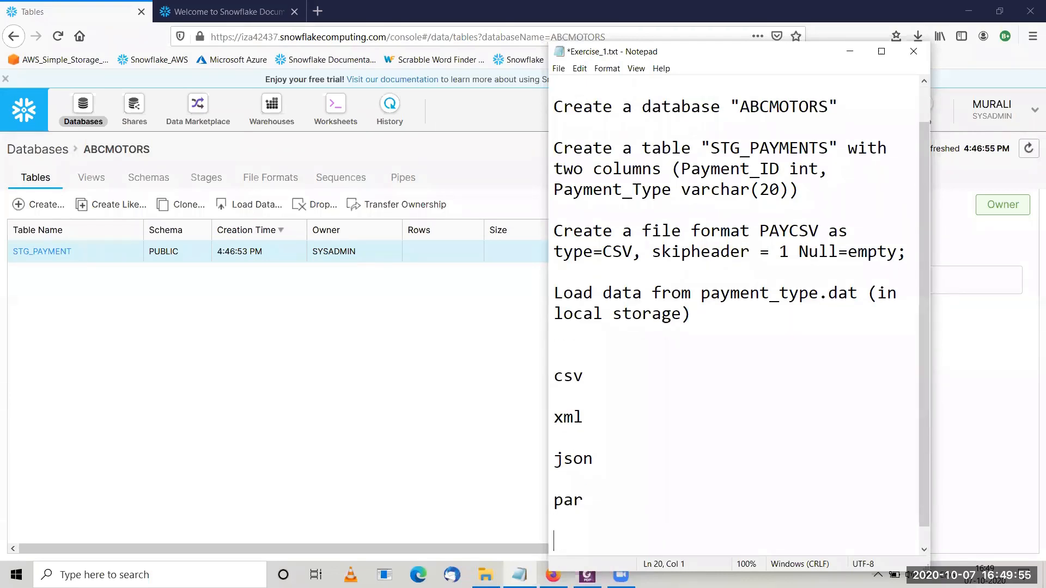
key(BackSpace)
key(BackSpace)
text(quet)
key(Return)
key(Return)
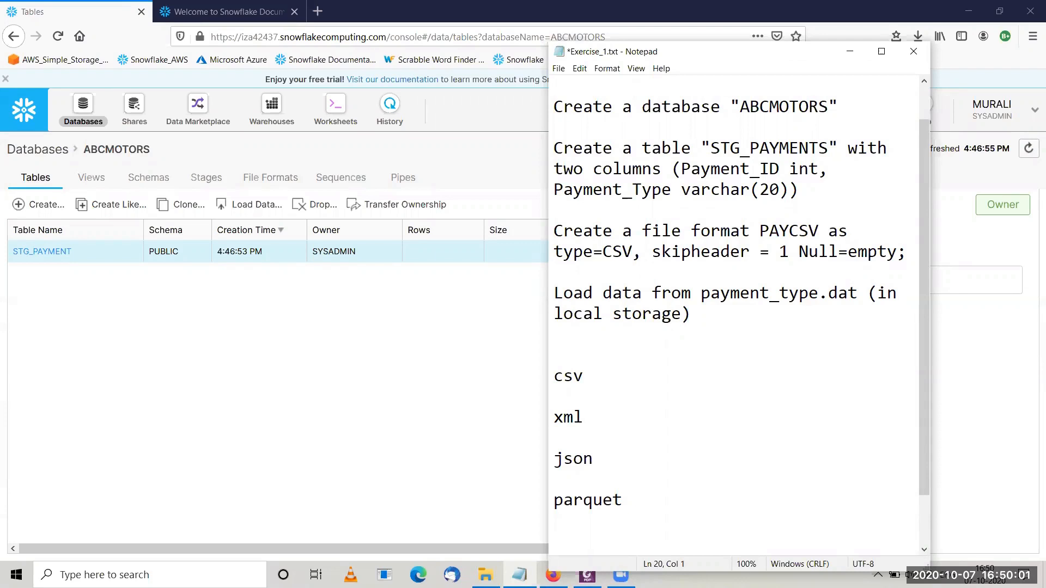
Complete the format list with orc and avro as separate entries below parquet.
text(orc)
key(Return)
key(Return)
text(avr)
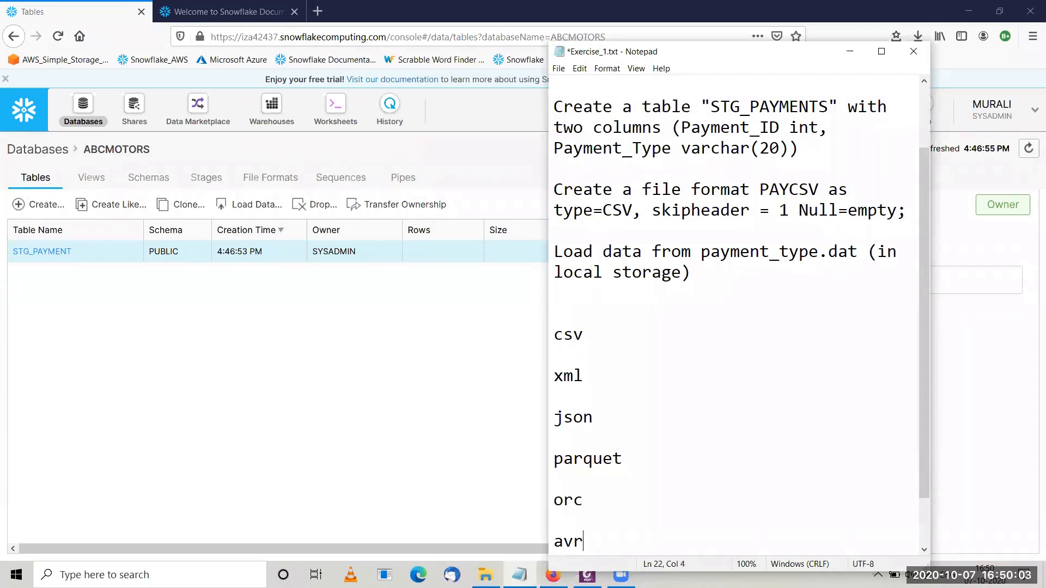
text(o)
key(Return)
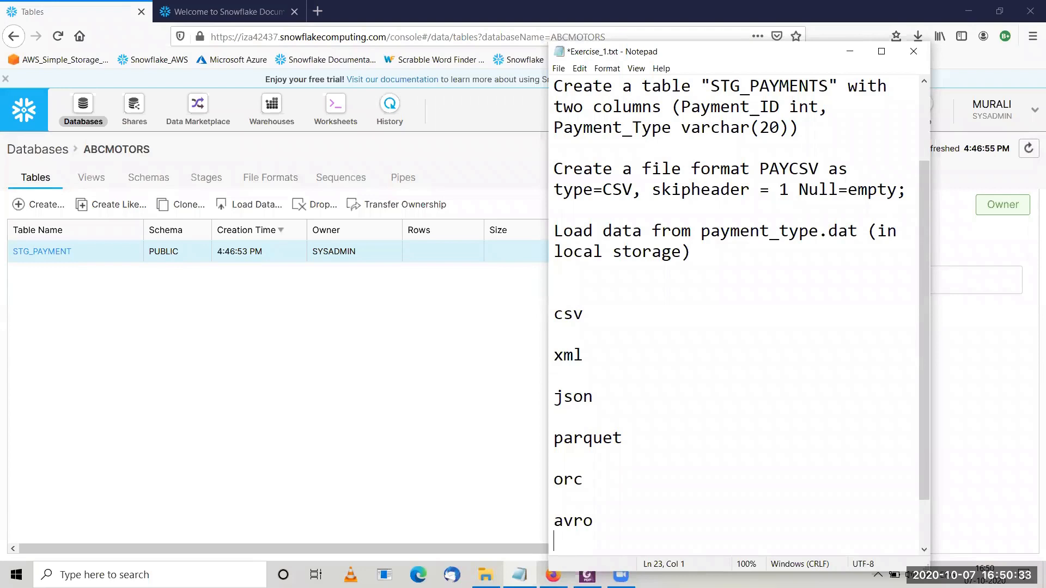
Switch to the browser and start a new file format named paycsv in the ABCMOTORS database.
click(274, 178)
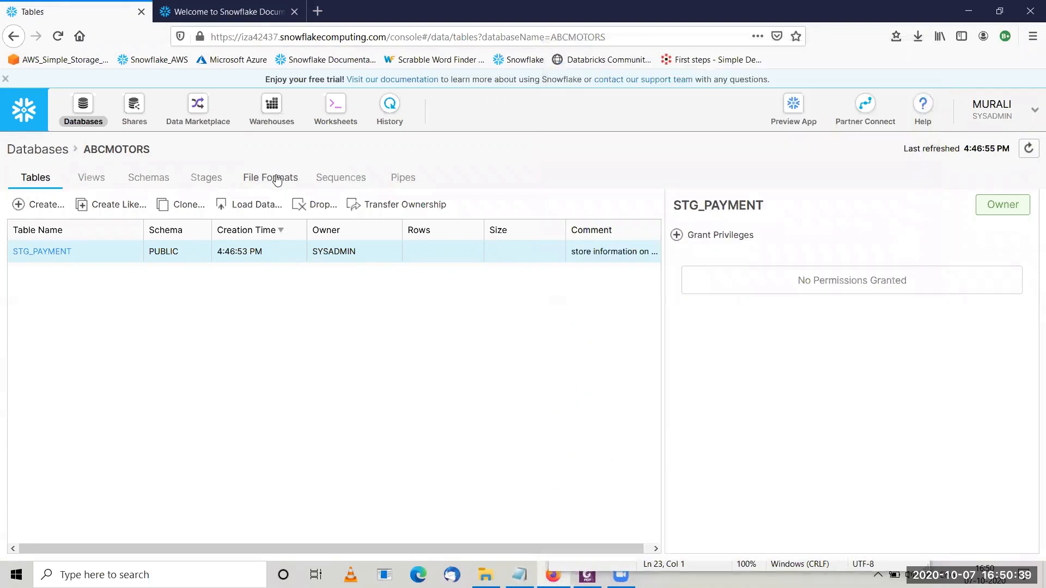
click(34, 210)
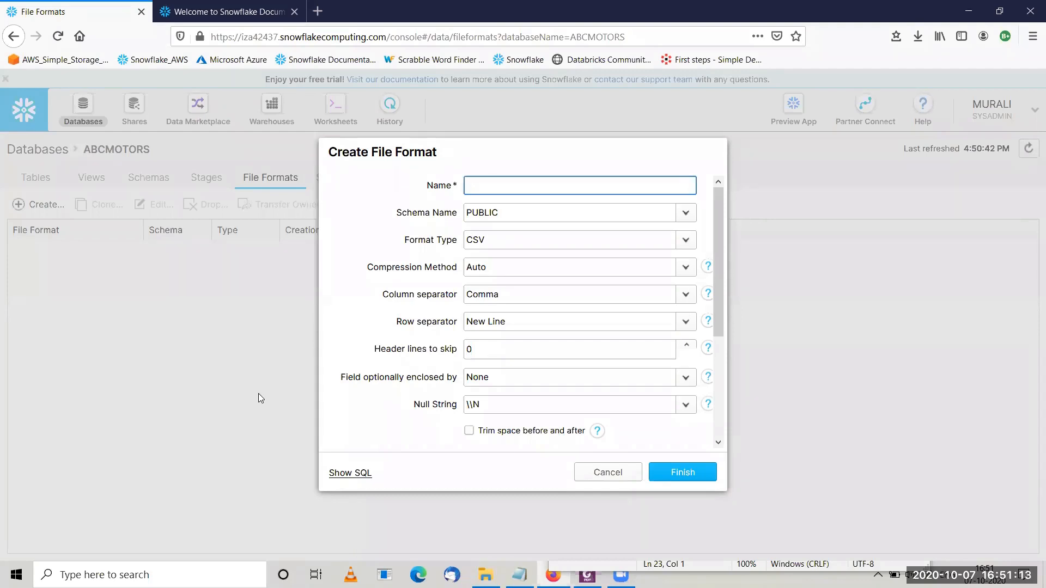
text(paycsv)
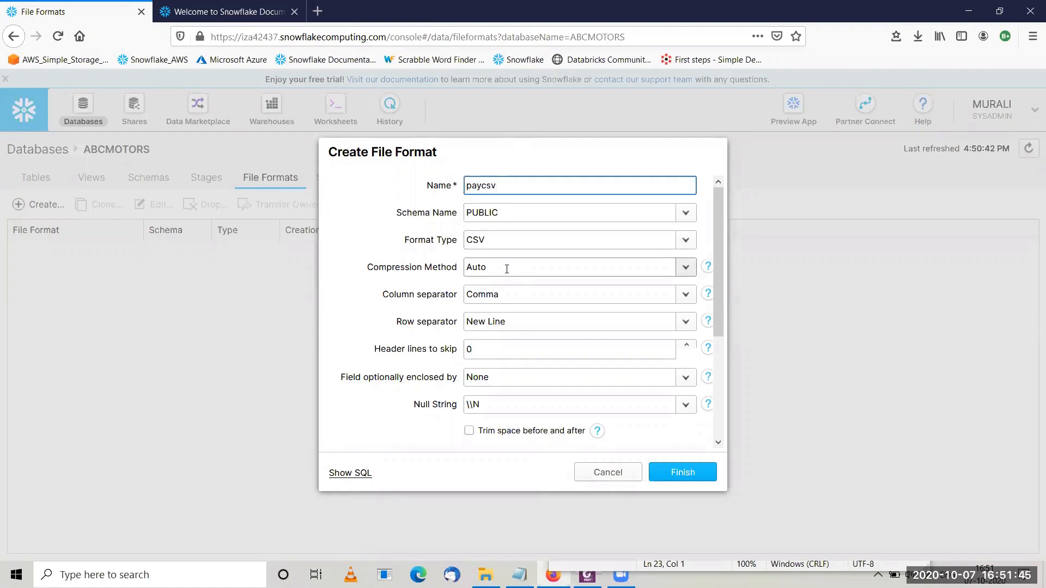
Review the compression methods and try ^ as a custom column separator before restoring Comma.
click(685, 268)
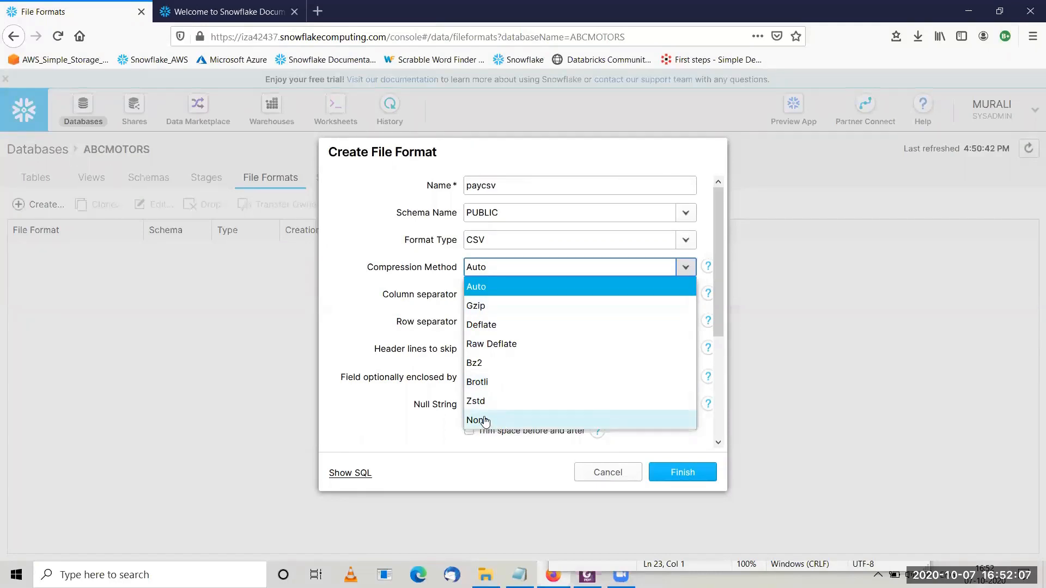
click(376, 342)
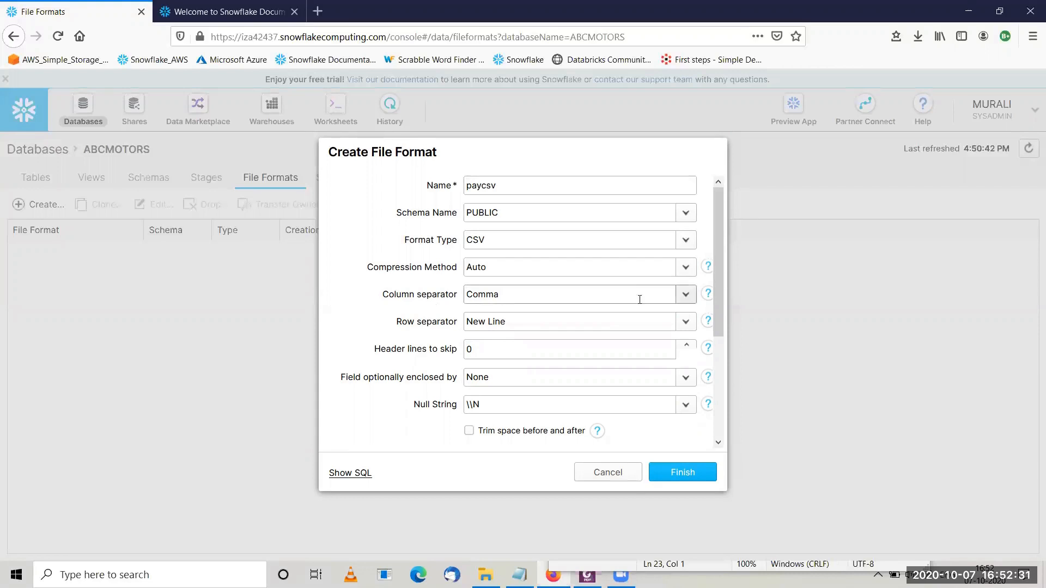
click(685, 295)
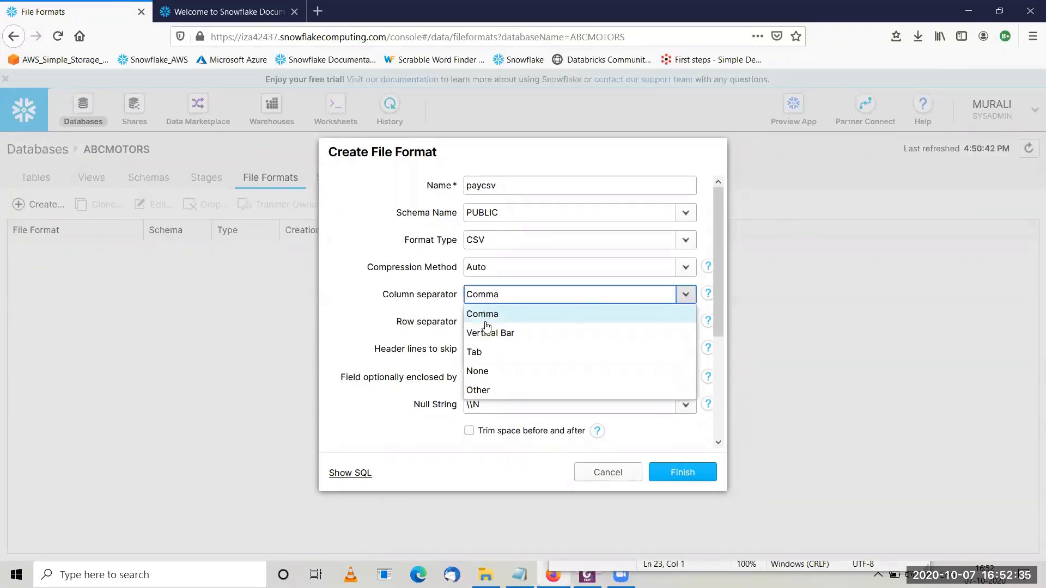
click(487, 392)
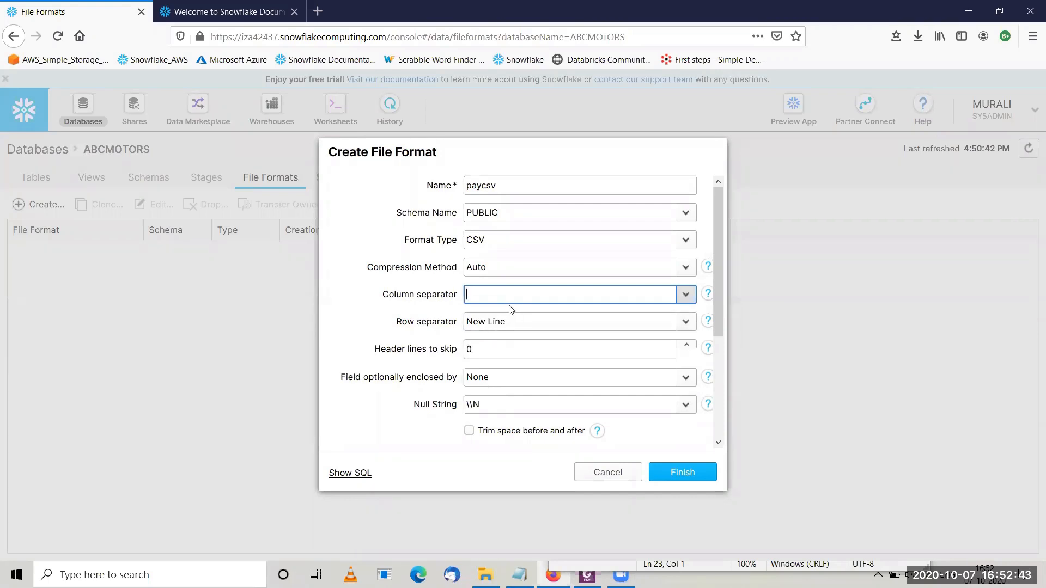
text(^)
click(685, 294)
click(500, 315)
Switch to File Explorer and examine the header and delimiter of payment_type.dat in the Snowflake Sources folder.
click(485, 575)
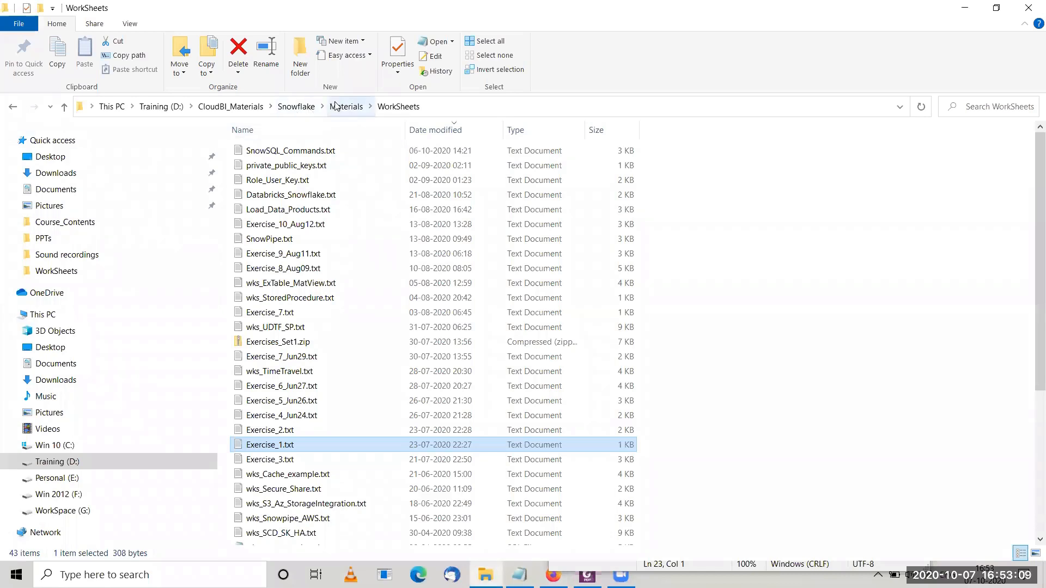
click(275, 107)
click(278, 108)
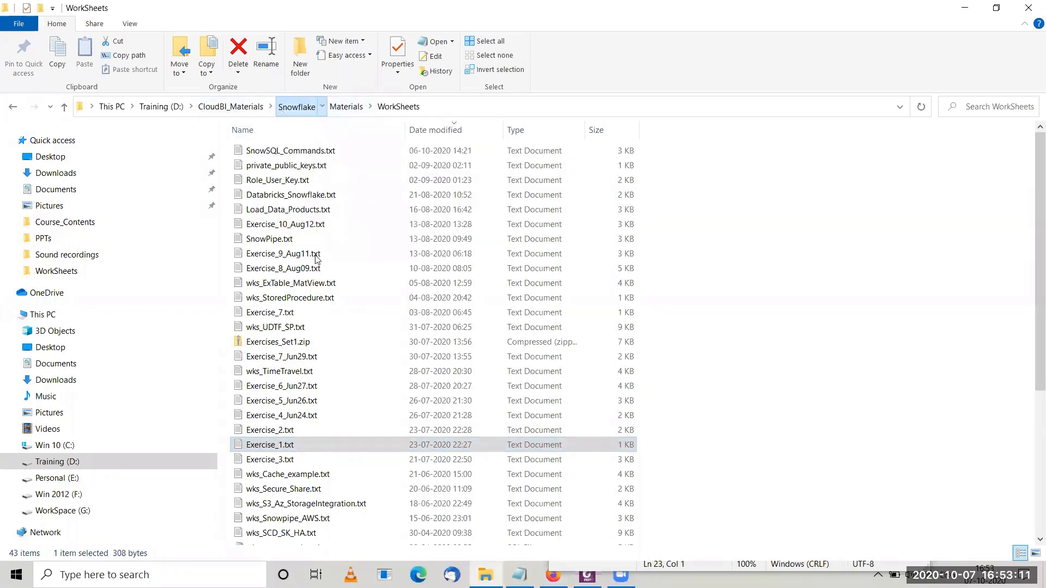
click(295, 111)
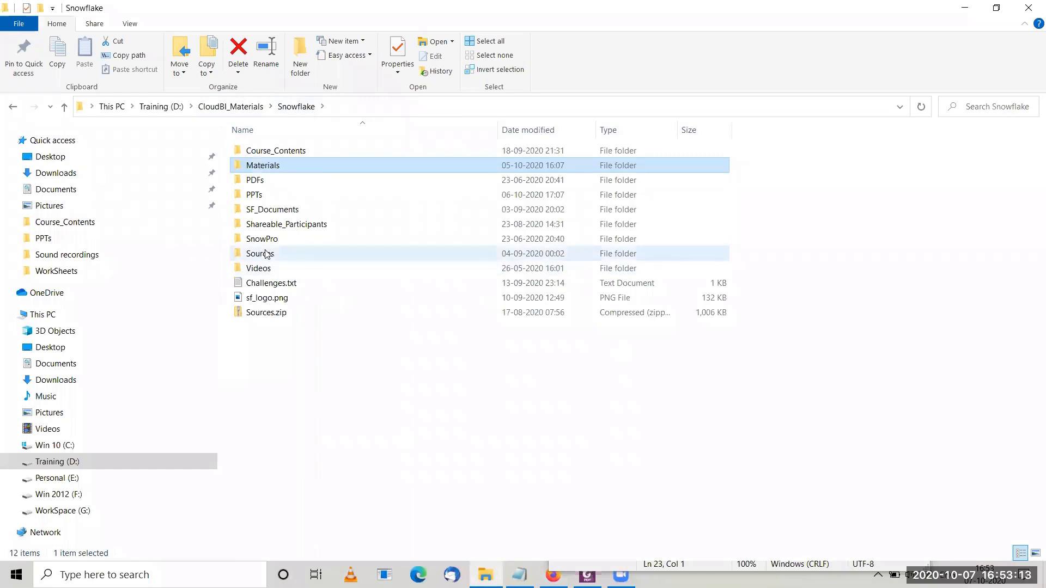
double_click(261, 253)
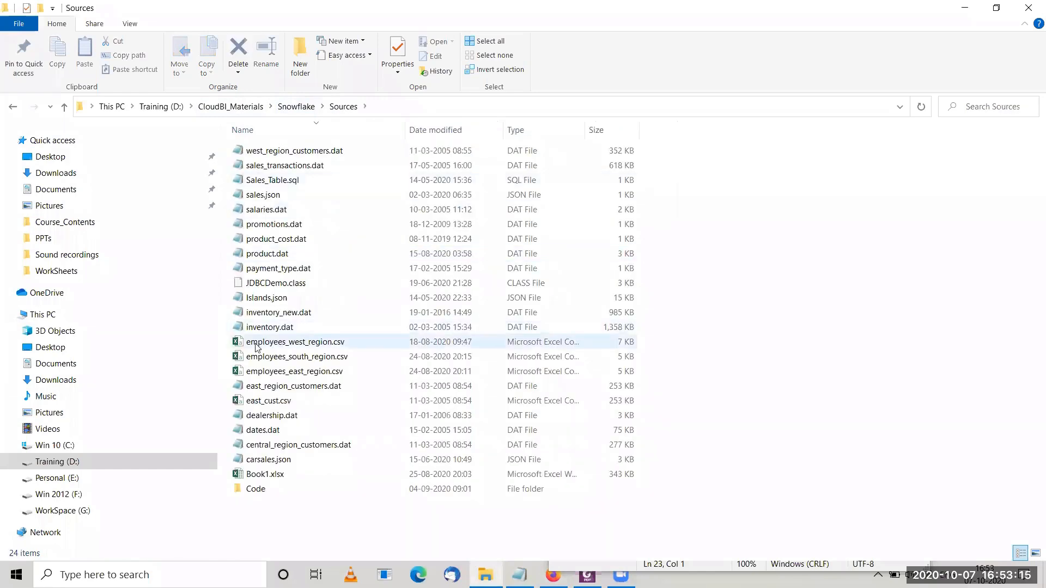
double_click(279, 268)
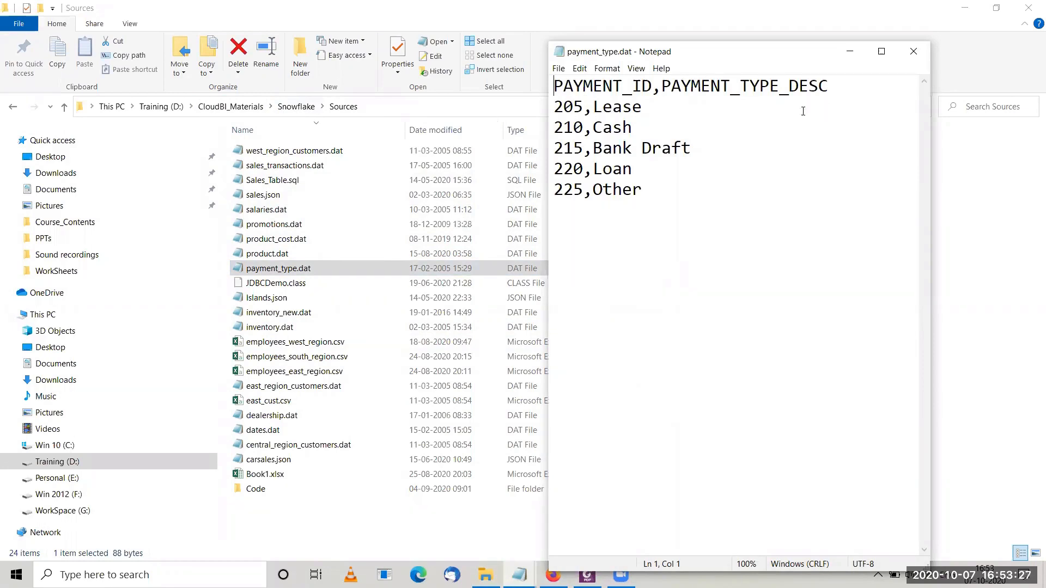
click(913, 51)
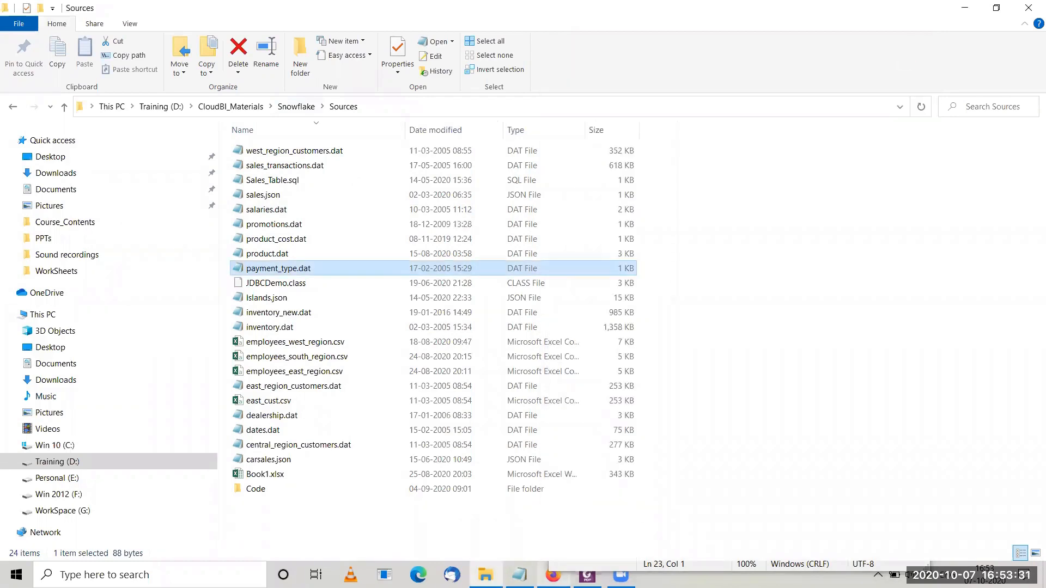
Return to the file format form in the browser and set the header lines to skip to 1.
key(alt+Tab)
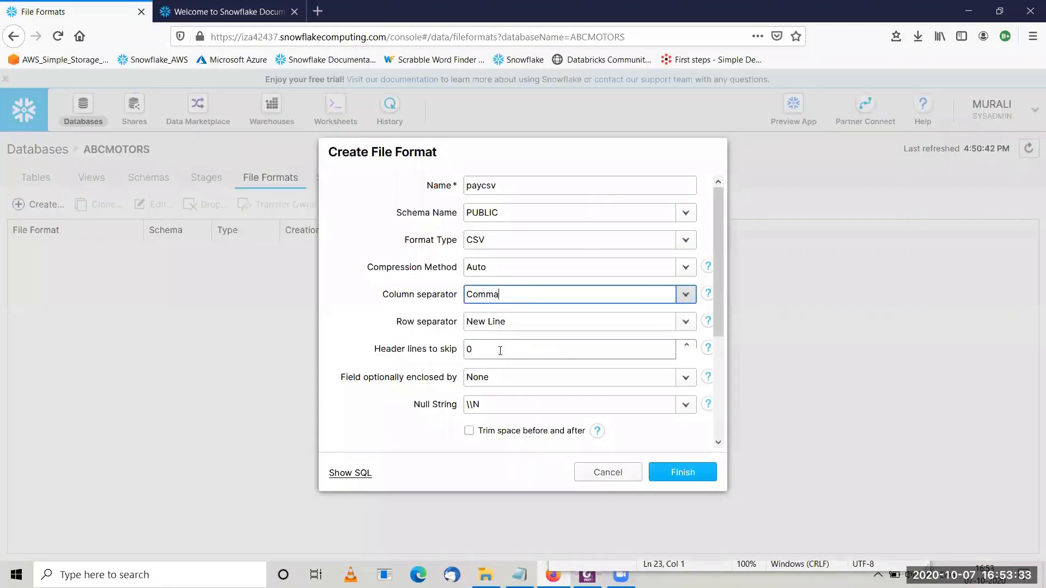
click(500, 351)
key(BackSpace)
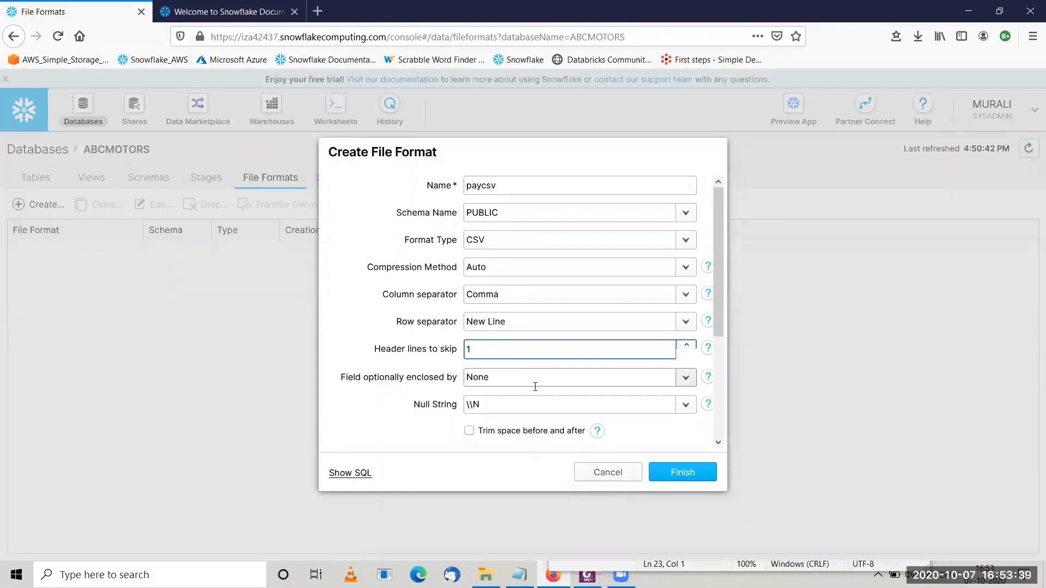
Review the field enclosure options, and open payment_type.dat from File Explorer to wrap Lease in double quotes.
click(521, 377)
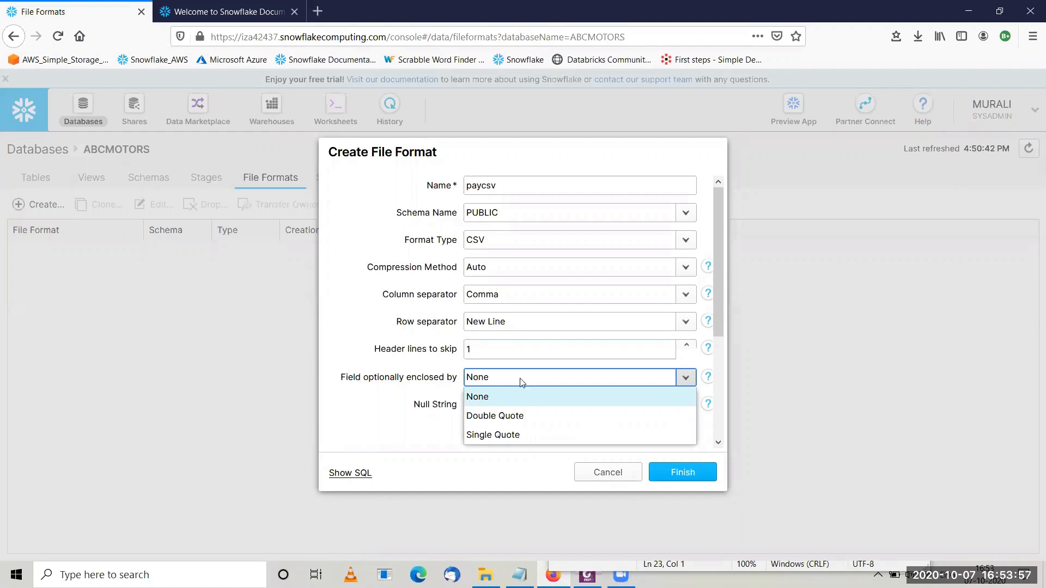
click(486, 574)
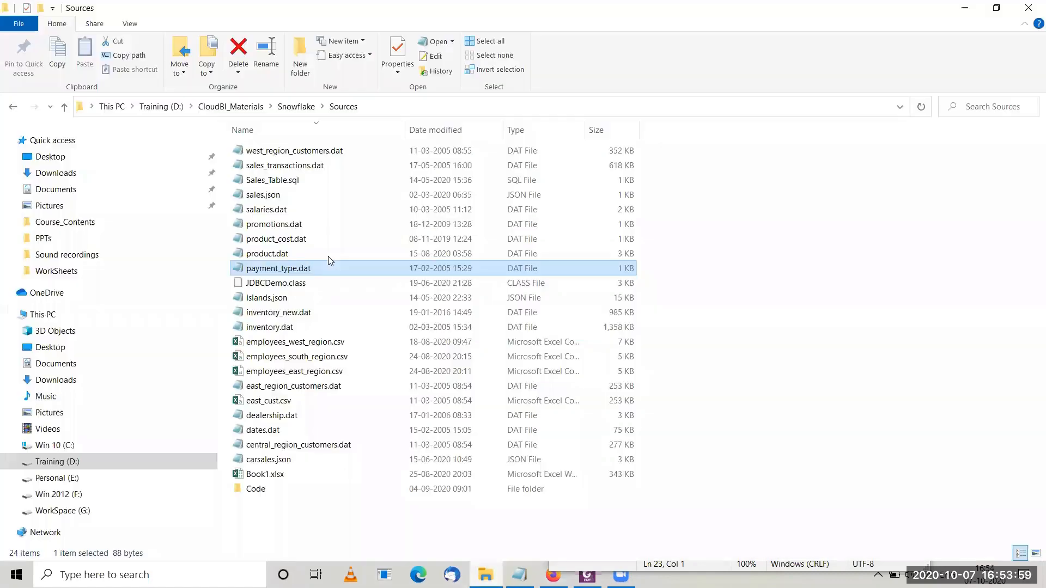
double_click(298, 267)
click(599, 106)
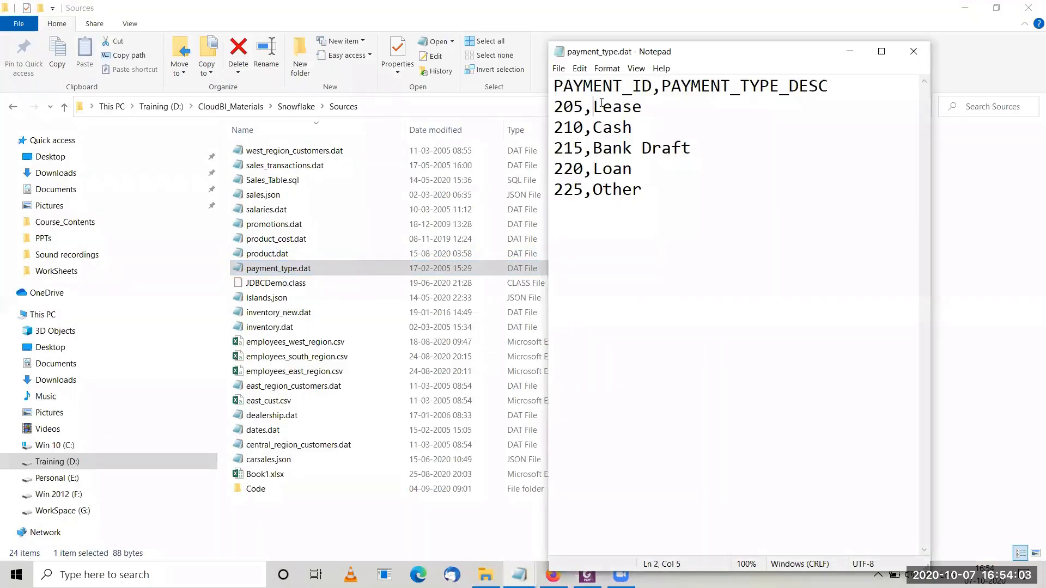
text(")
key(Right)
key(Right)
key(Right)
key(Right)
key(Right)
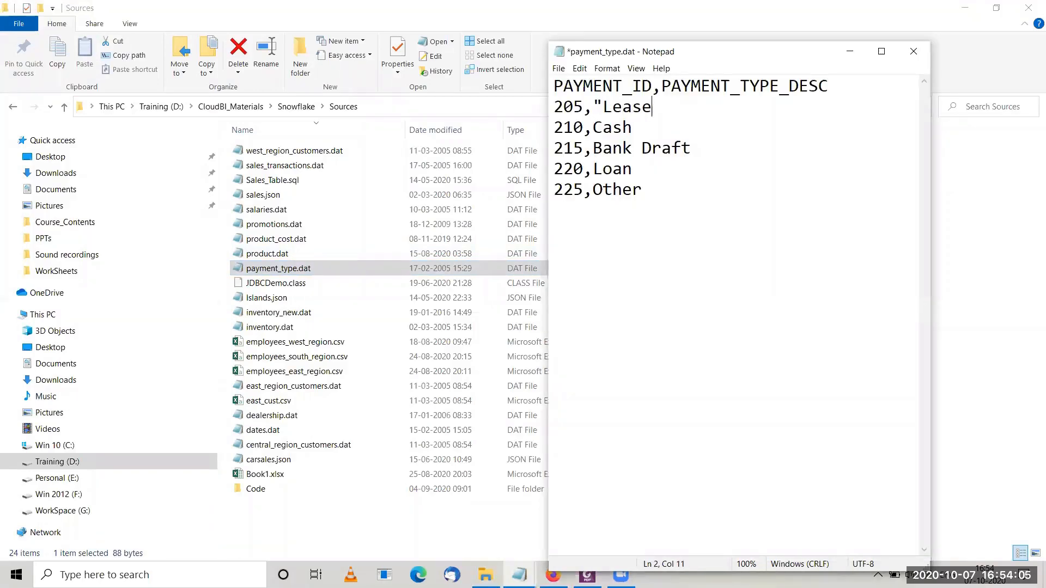
text(")
Remove the double quotes around Lease and close payment_type.dat without saving.
key(Down)
key(Left)
key(Left)
key(Left)
key(Left)
key(Down)
key(Up)
key(Up)
key(Delete)
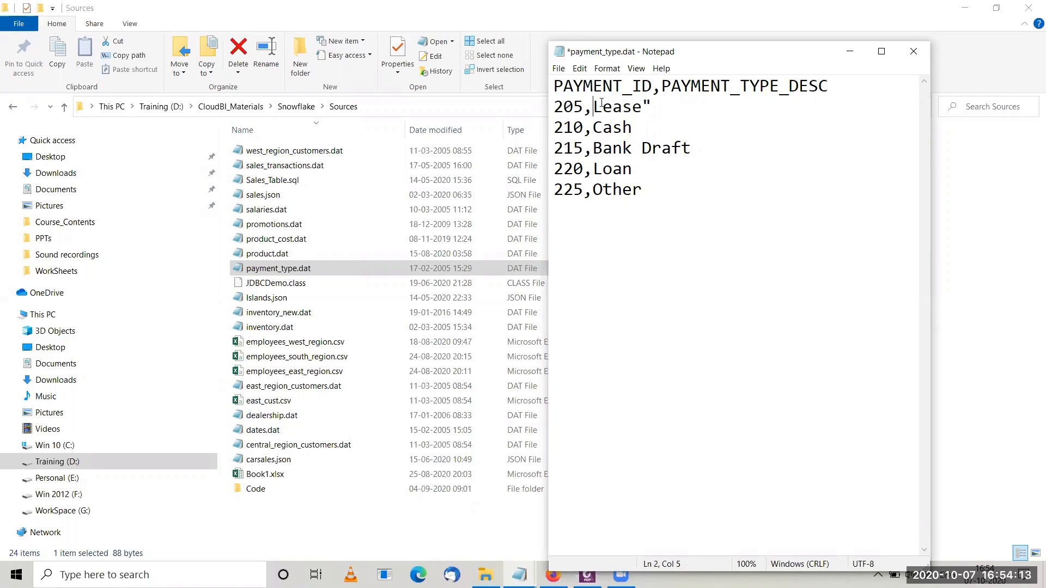
key(Right)
key(Right)
key(Right)
key(Right)
key(Right)
key(Right)
key(BackSpace)
click(914, 51)
click(548, 295)
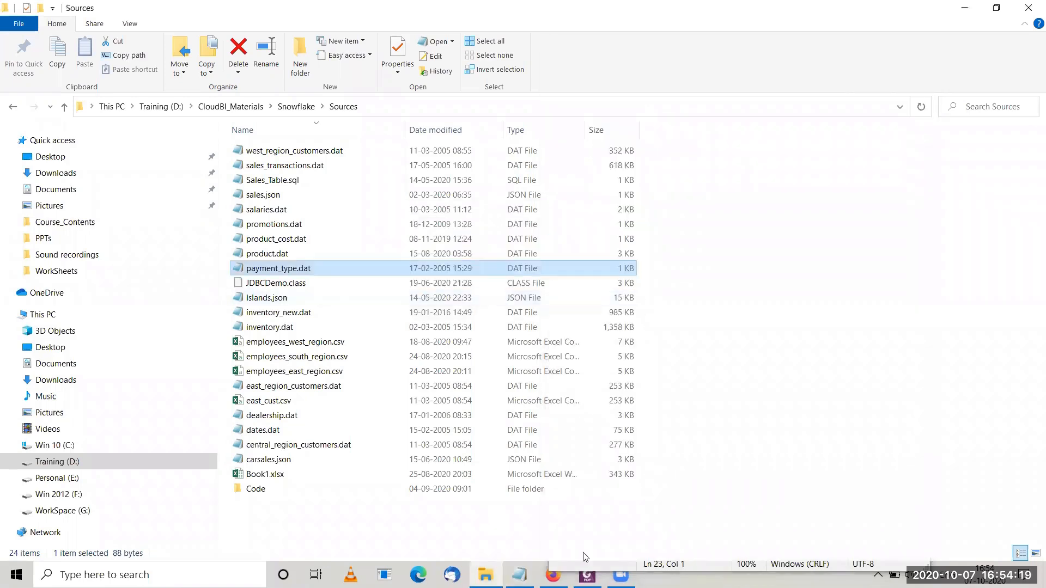
Switch back to the file format form in the browser and clear the Null String value.
click(553, 575)
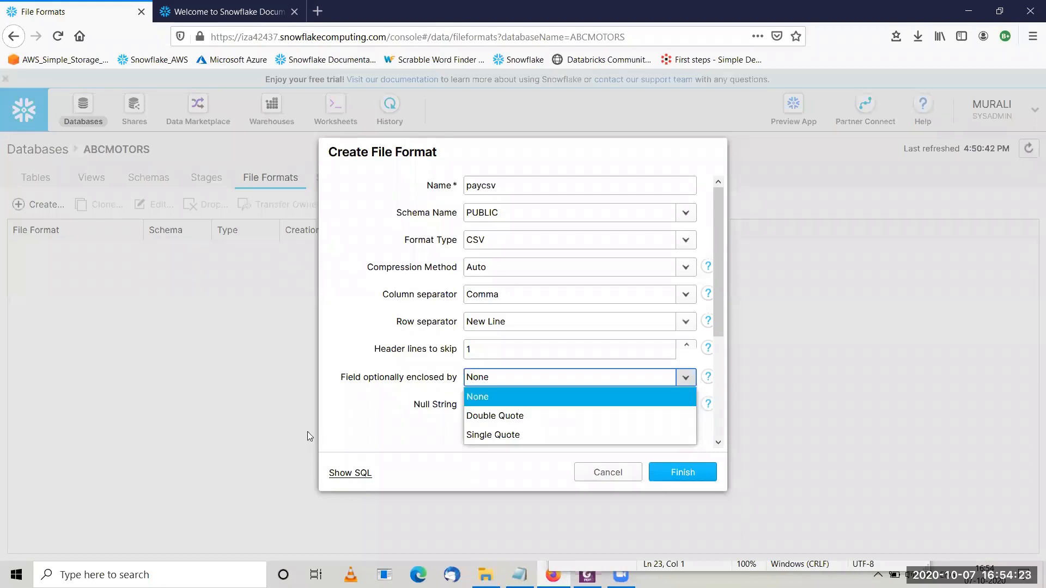
click(344, 435)
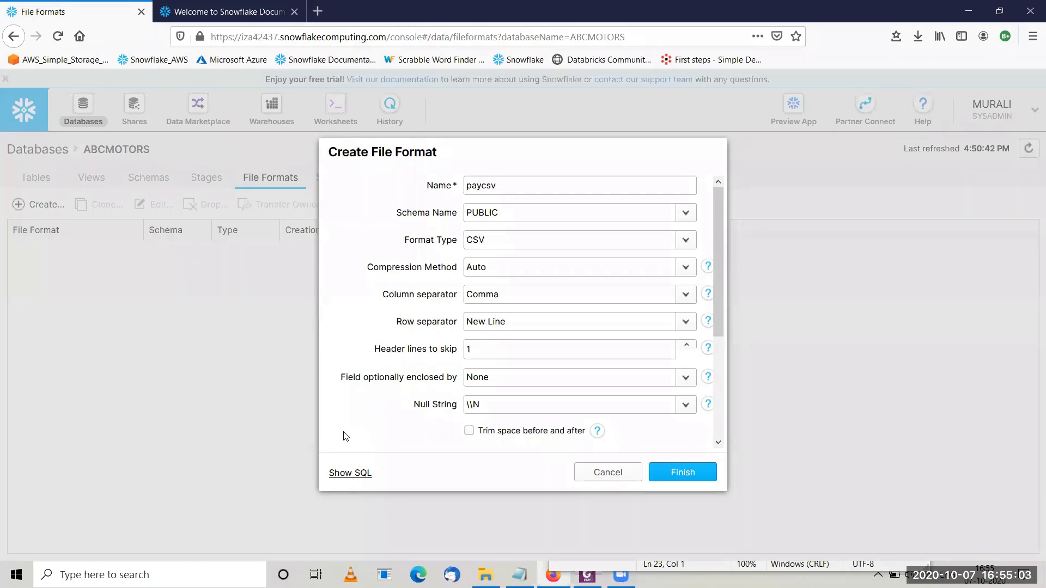
click(719, 443)
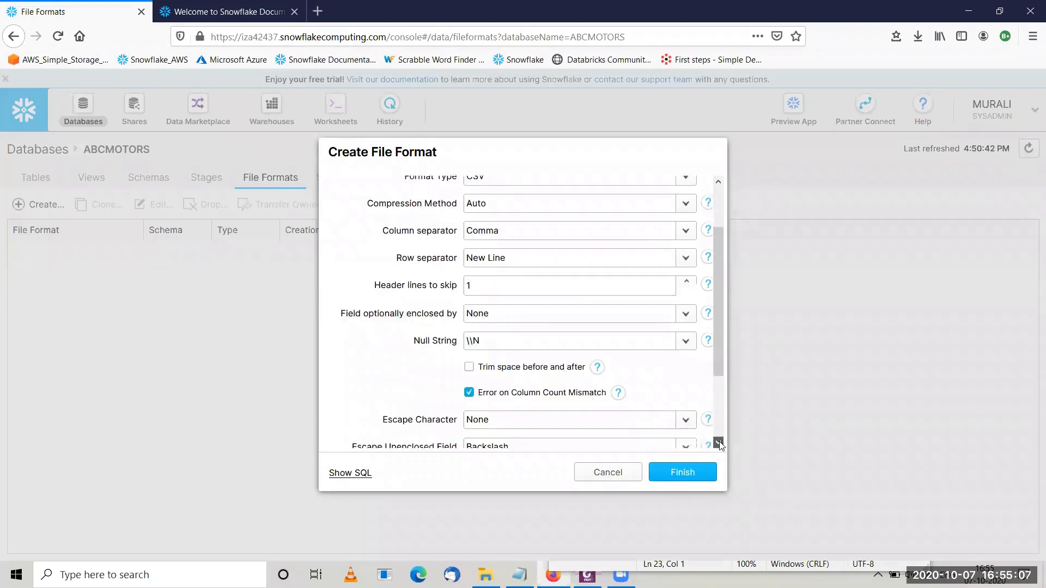
scroll(719, 444, down, 3)
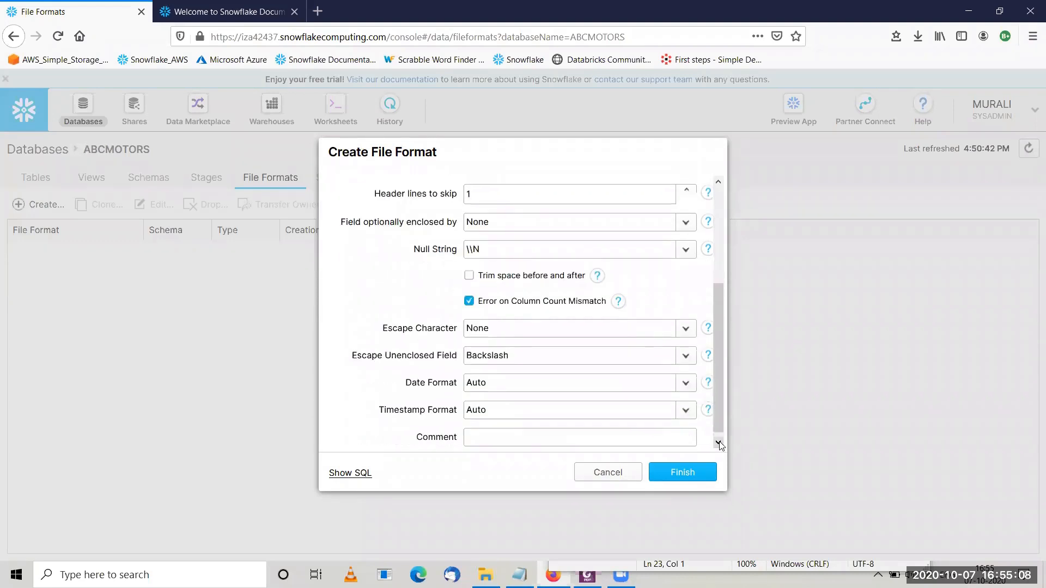
click(502, 250)
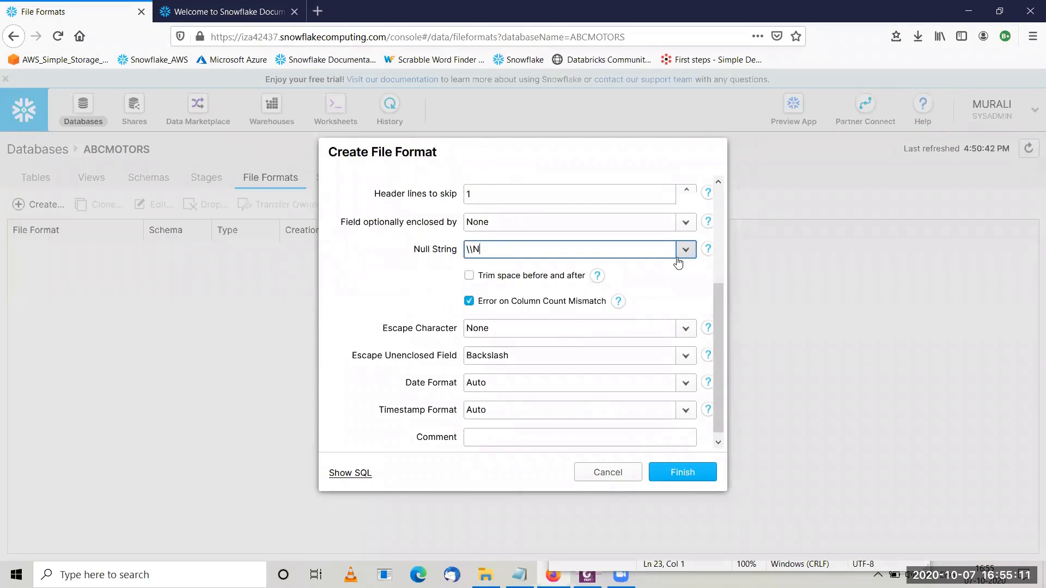
click(685, 250)
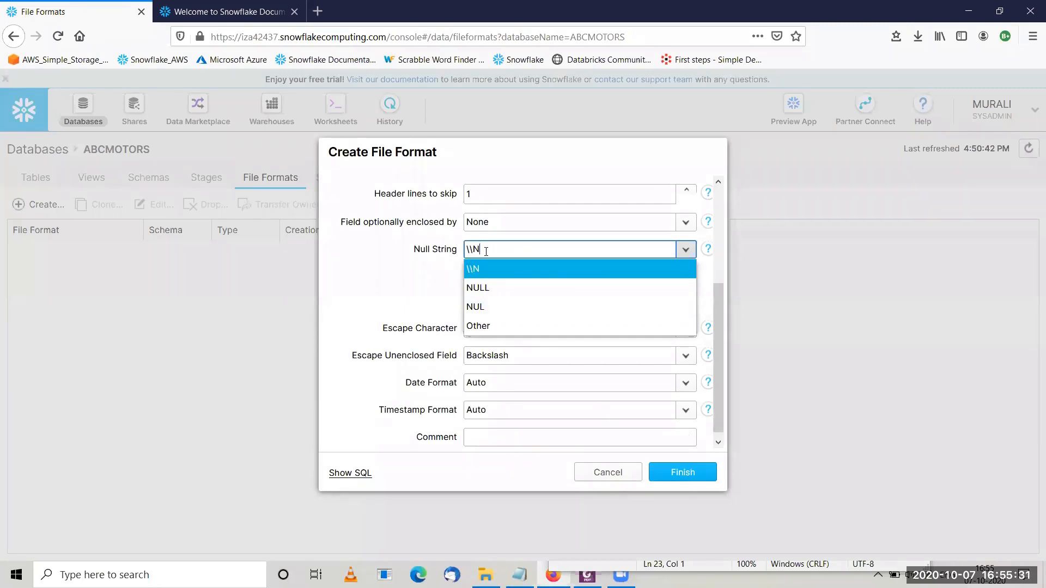
key(BackSpace)
key(BackSpace)
key(BackSpace)
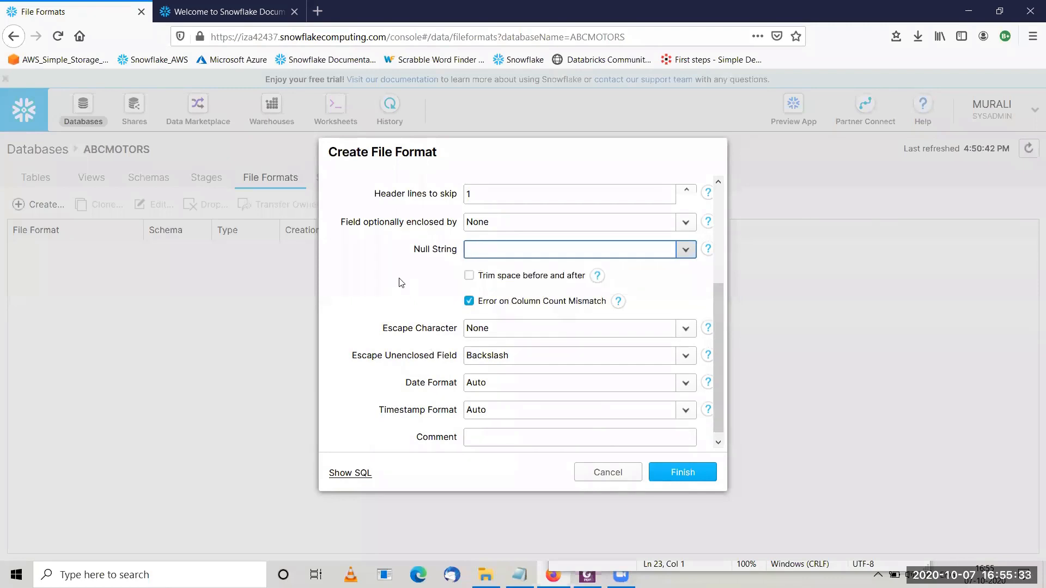
click(509, 250)
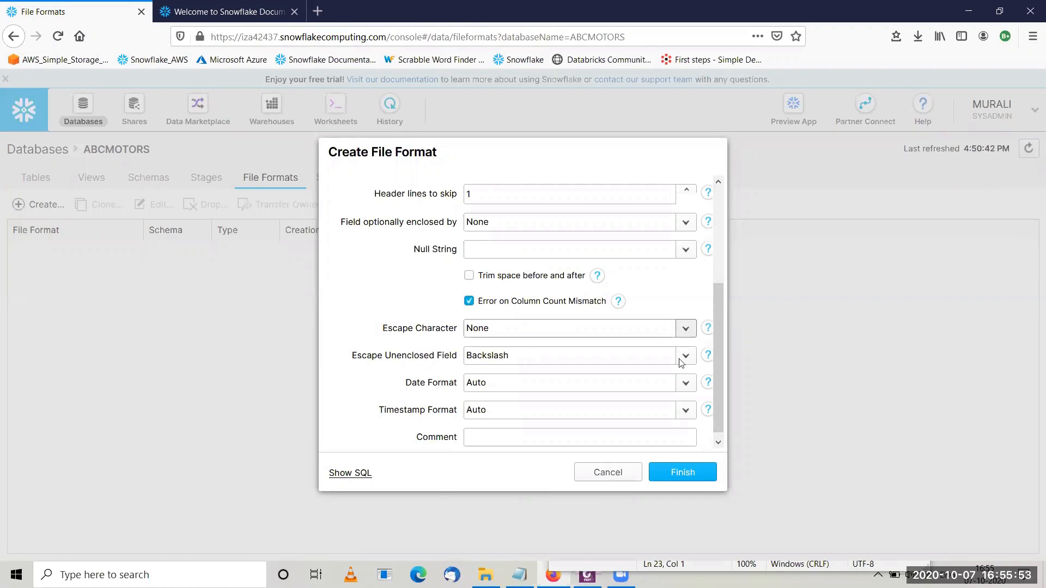
Disable and re-enable Error on Column Count Mismatch, and review the Escape Character options, keeping None.
click(719, 444)
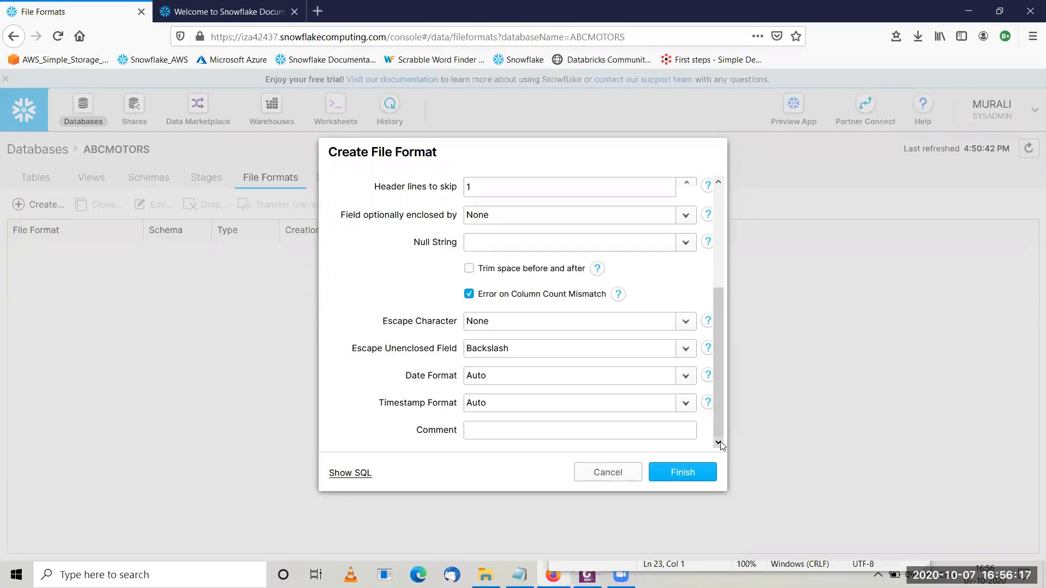
click(468, 294)
click(468, 294)
click(688, 329)
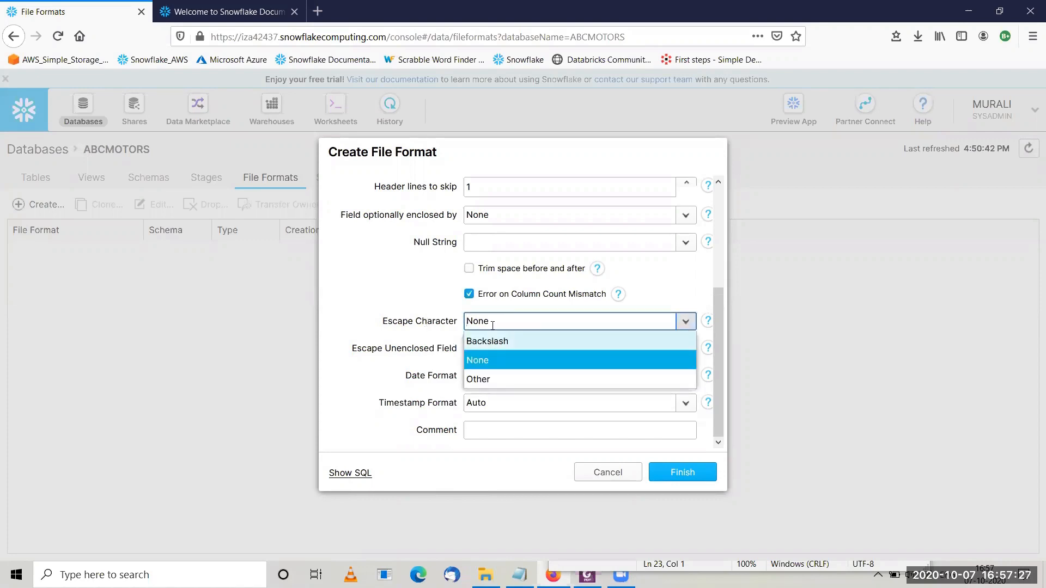
click(492, 361)
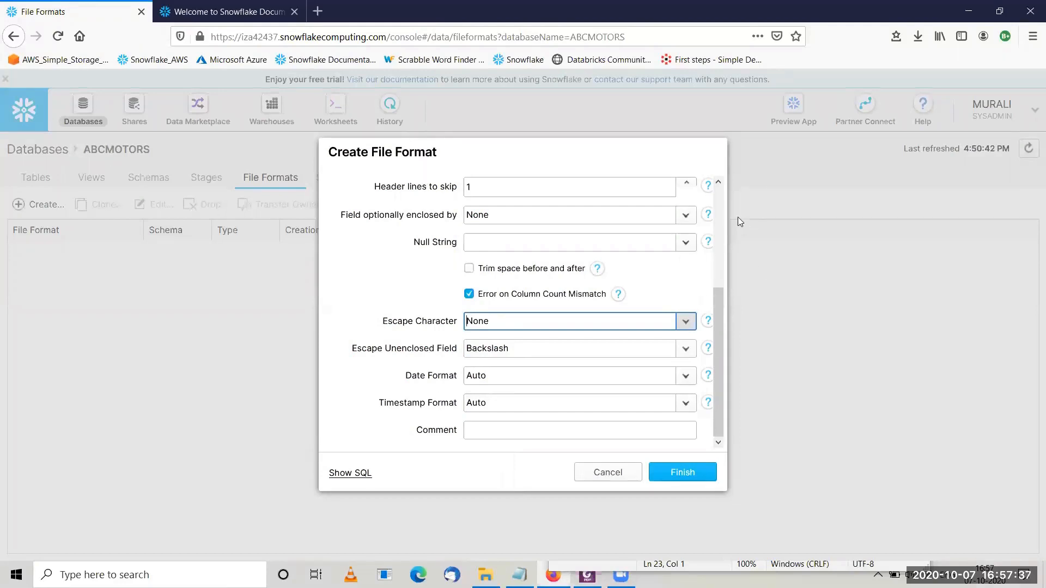
Check the paycsv settings and finish creating the file format.
scroll(724, 201, up, 5)
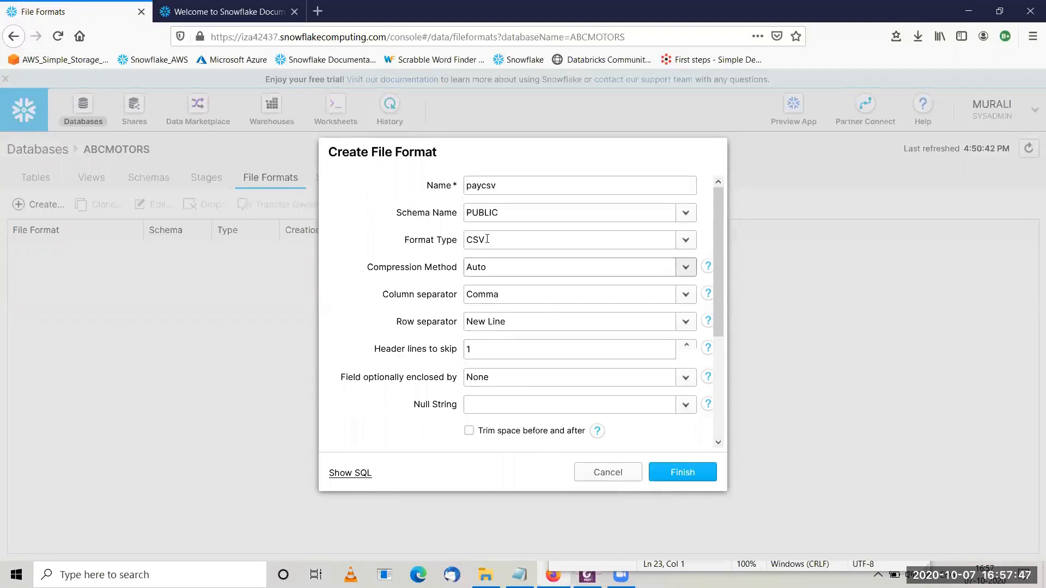
click(673, 471)
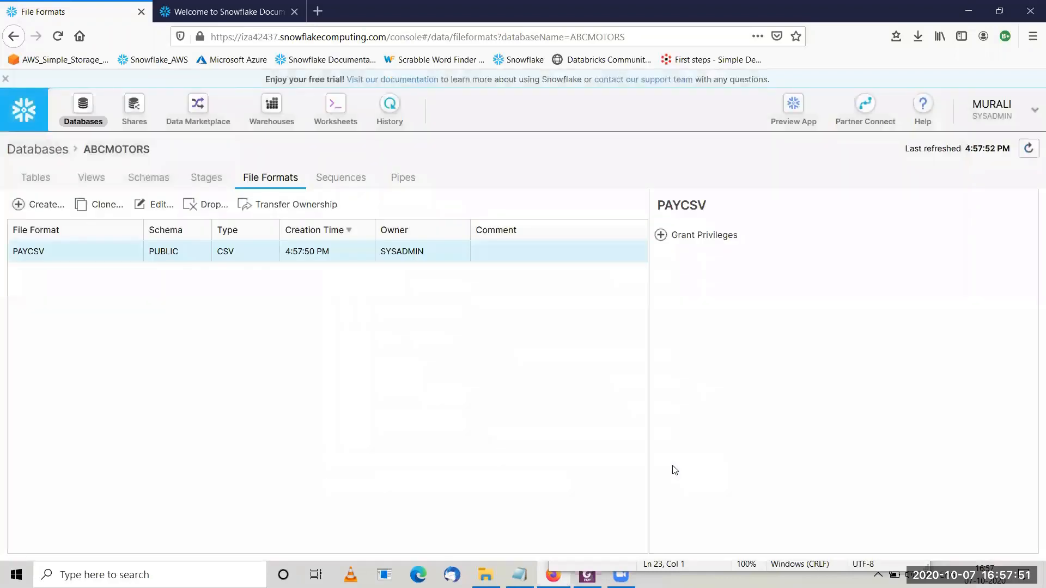